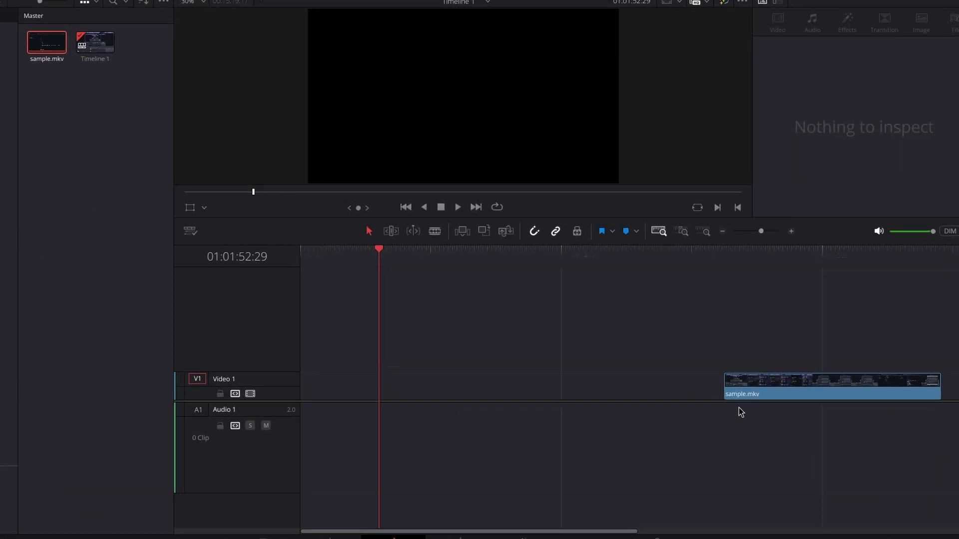
Step: Drag sample.mkv to the timeline start, then zoom the timeline to fit
left_click_drag(739, 409, 355, 406)
left_click_drag(285, 384, 272, 347)
key("shift+z")
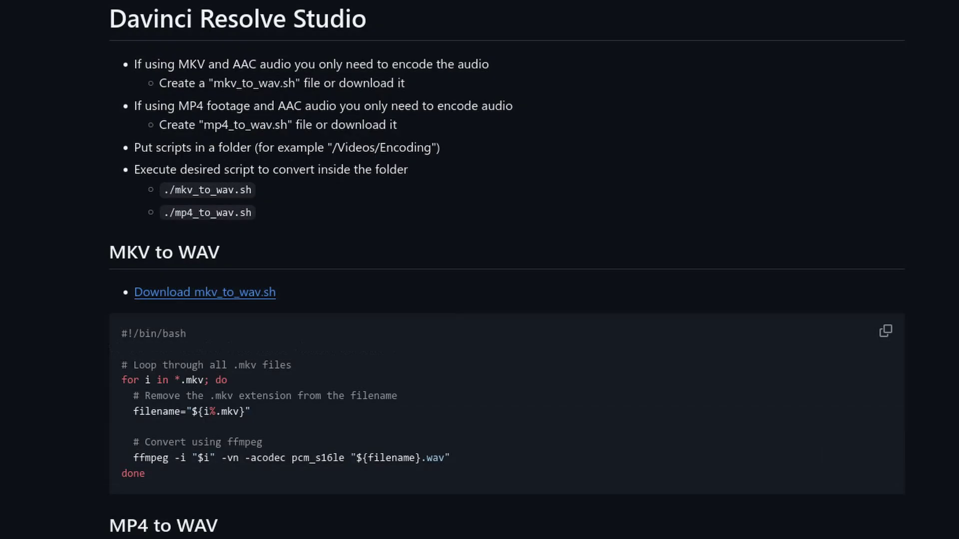
Step: Scroll past the MKV to WAV and MP4 to WAV scripts to the MP4 to MOV code block
scroll(506, 269, "down", 3)
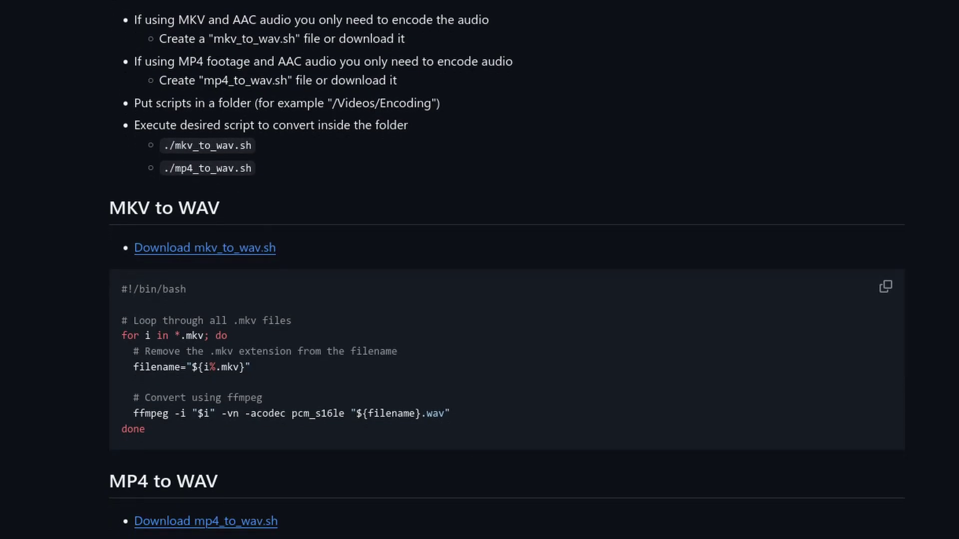
scroll(507, 269, "down", 4)
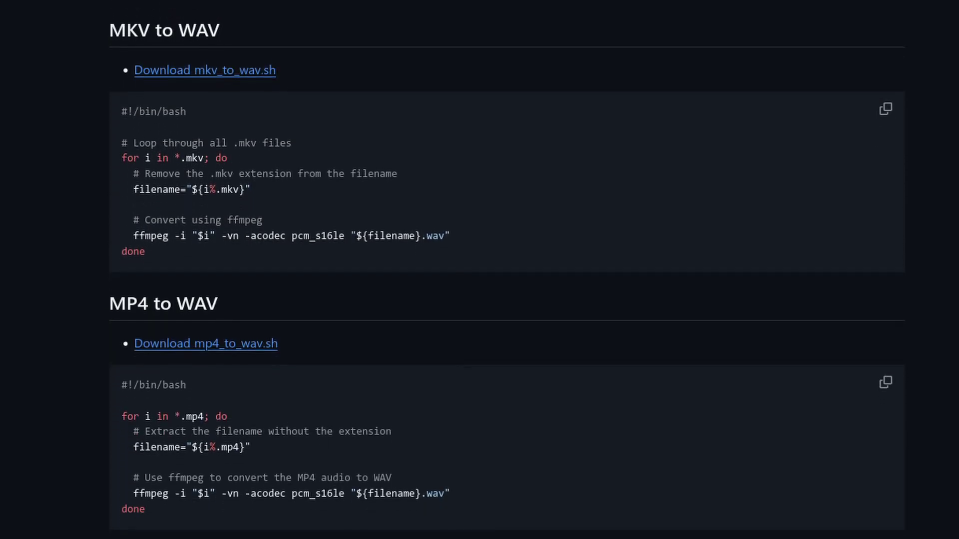
scroll(507, 270, "down", 4)
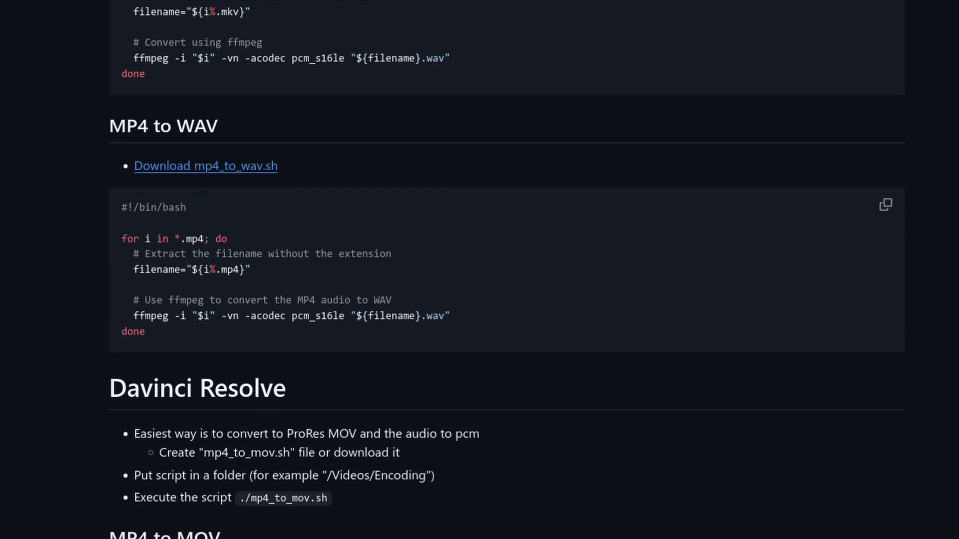
scroll(506, 270, "down", 4)
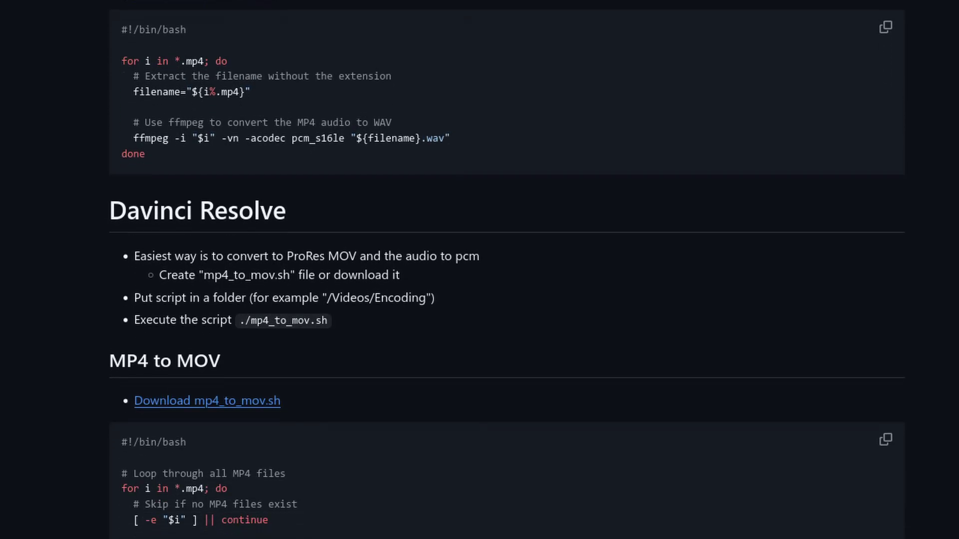
scroll(507, 270, "down", 2)
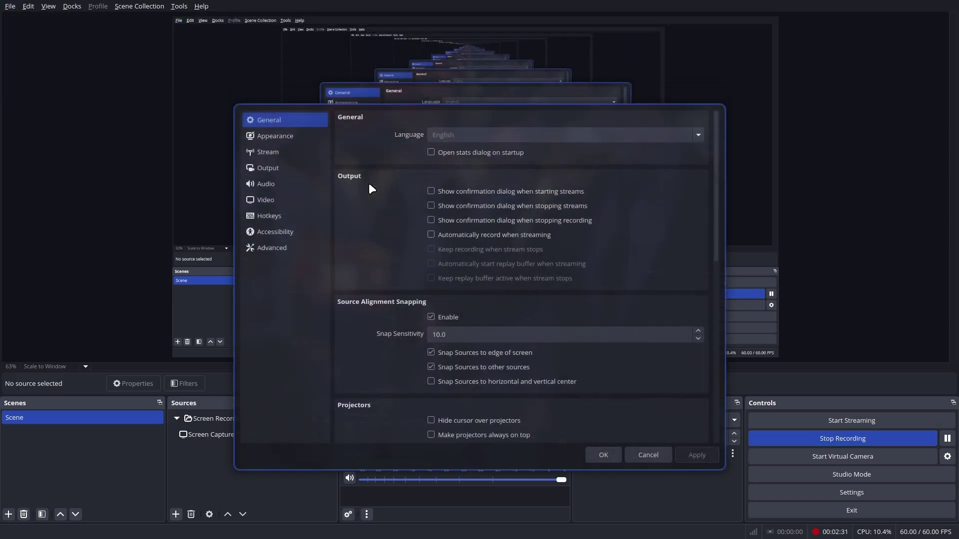
Step: Show the Output > Recording settings with QuickTime (.mov) format and FFmpeg PCM (16-bit) audio
left_click(292, 148)
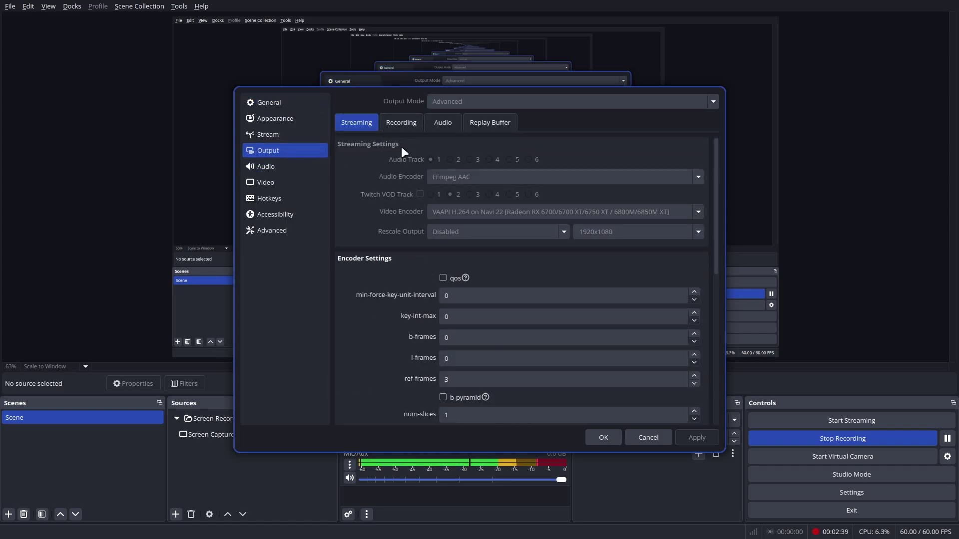
left_click(401, 123)
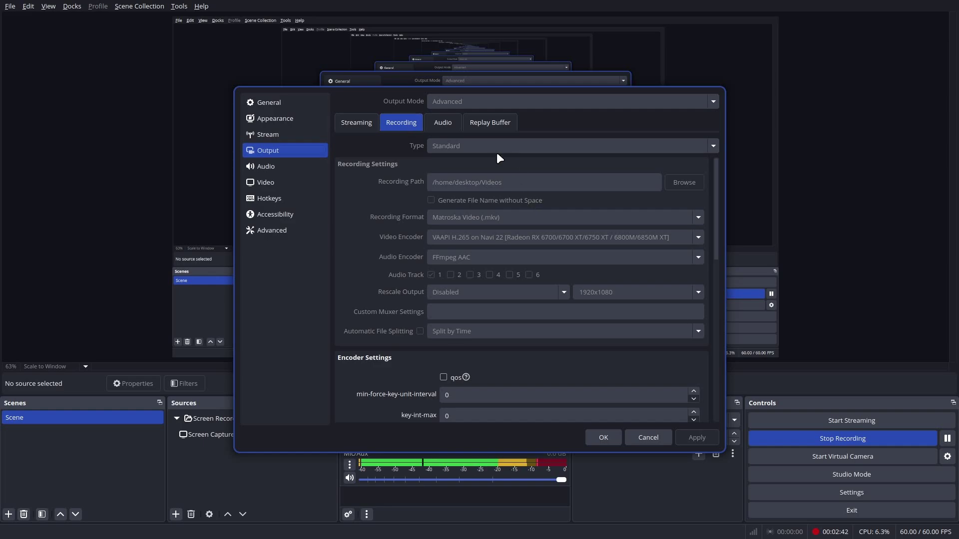
scroll(517, 185, "down", 1)
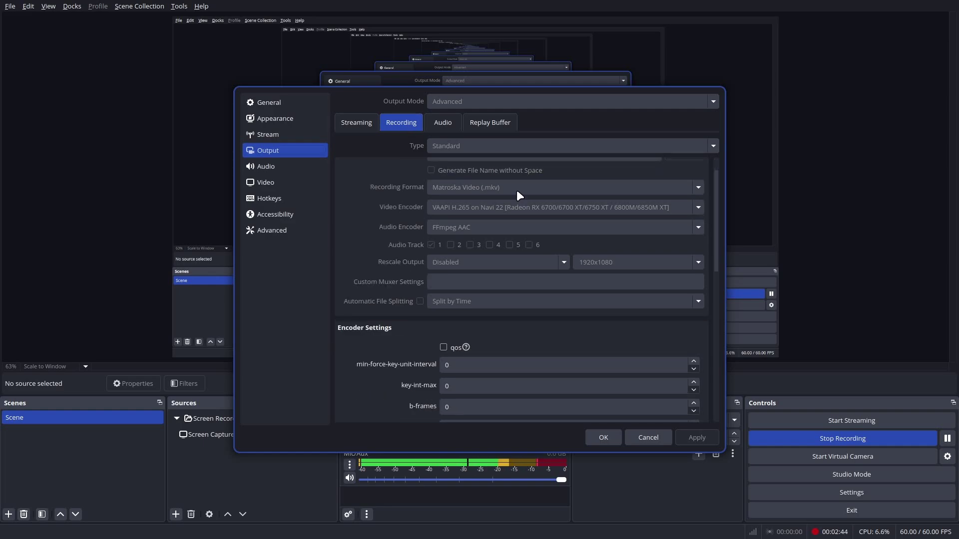
scroll(516, 190, "down", 4)
scroll(517, 192, "up", 5)
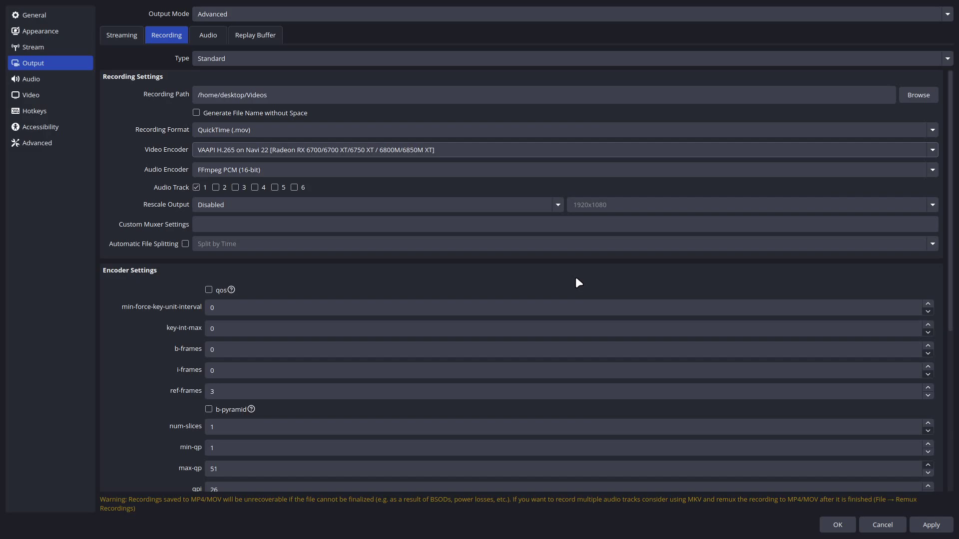
Step: Switch the recording Type to Custom Output (FFmpeg)
key("Down")
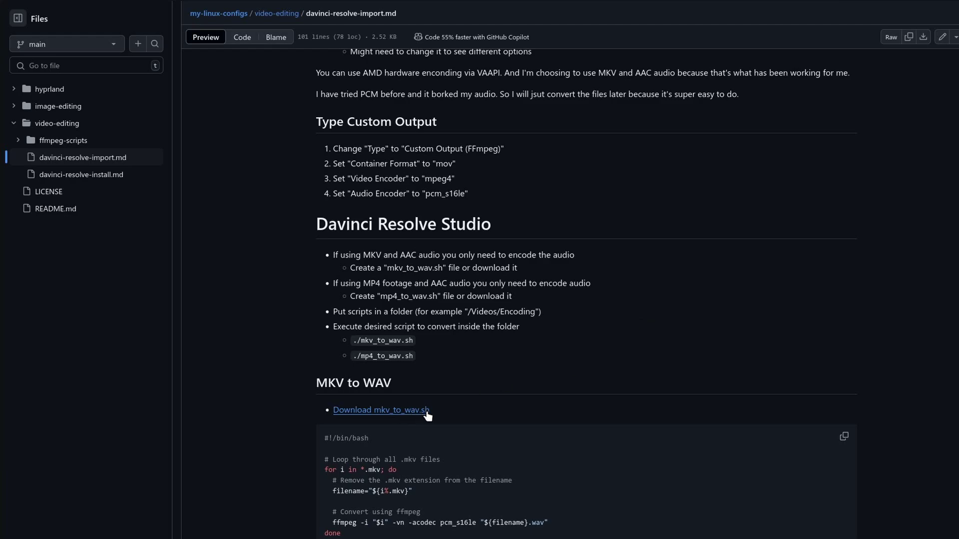
Step: Open mkv_to_wav.sh, copy its raw contents, and return to the davinci-resolve-import.md guide
scroll(427, 411, "down", 1)
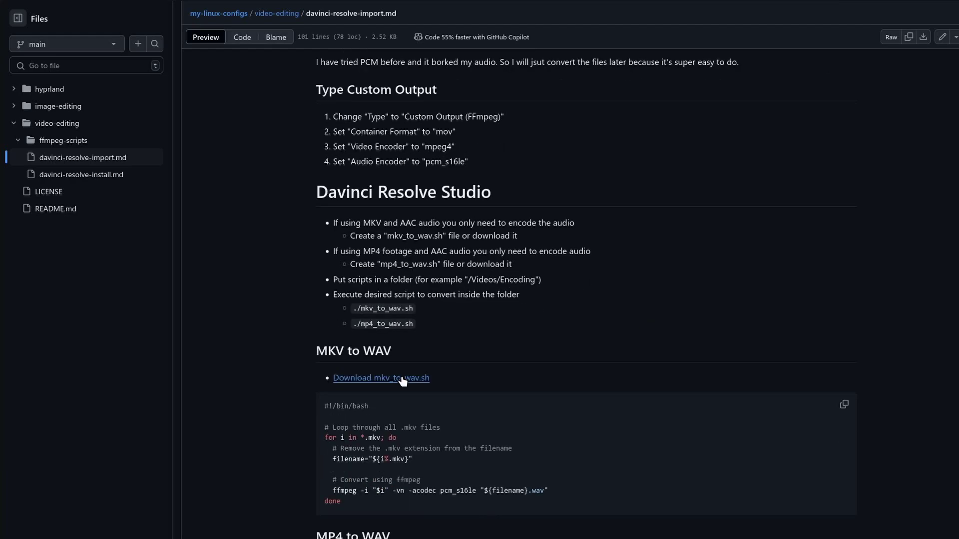
left_click(402, 378)
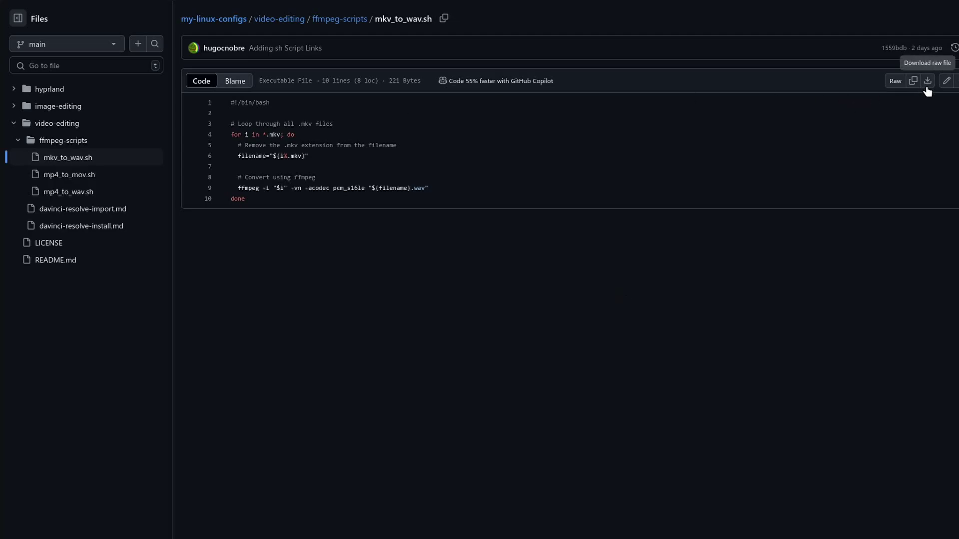
triple_click(352, 124)
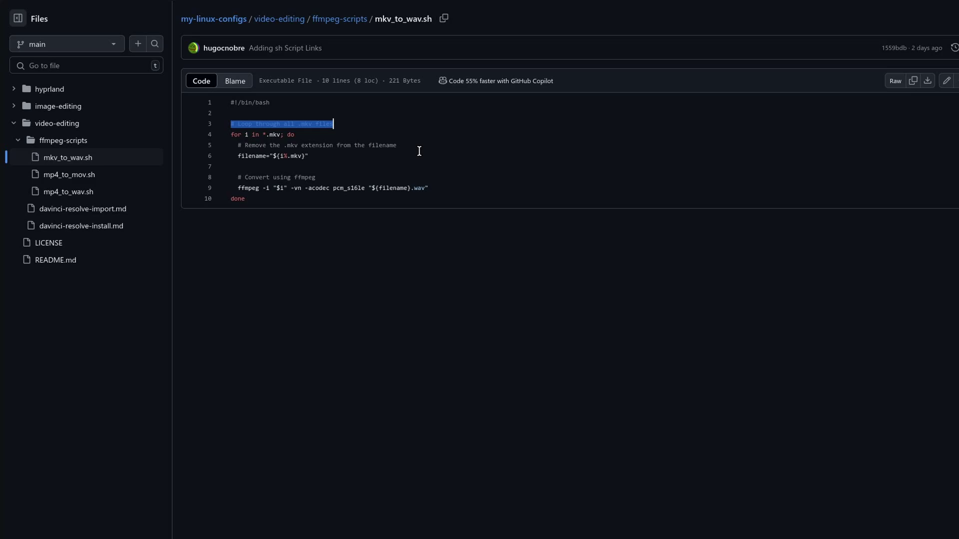
left_click(915, 84)
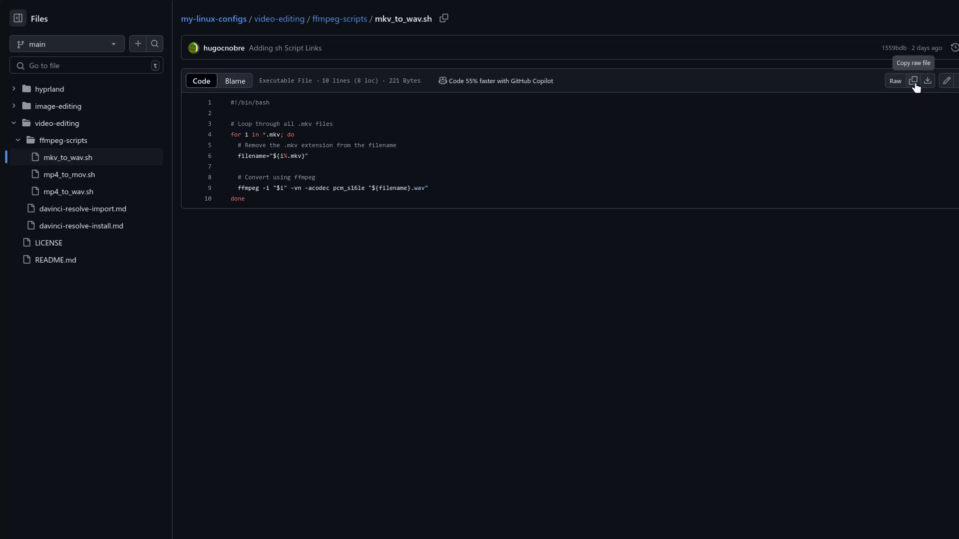
key("alt+Left")
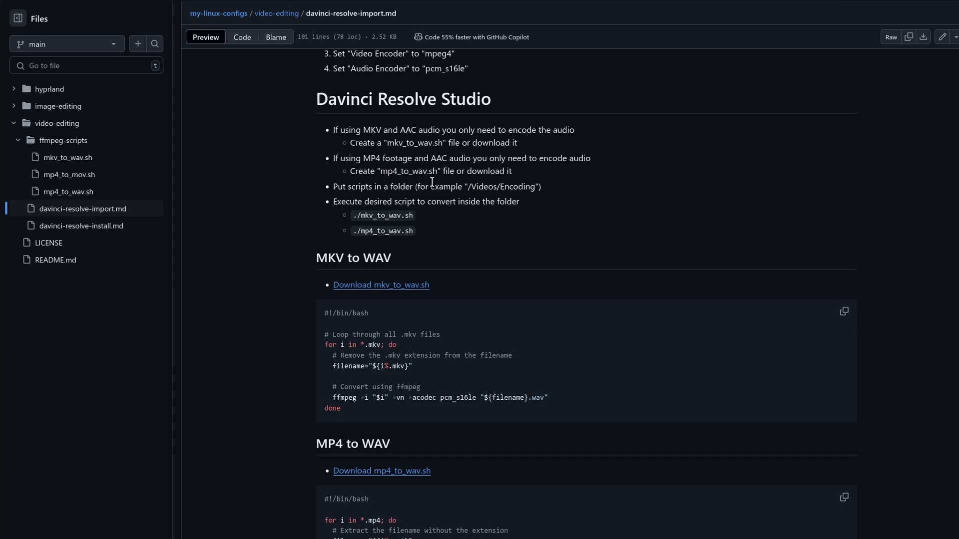
Step: Copy the MP4 to WAV script from its code block in the guide
scroll(539, 180, "down", 2)
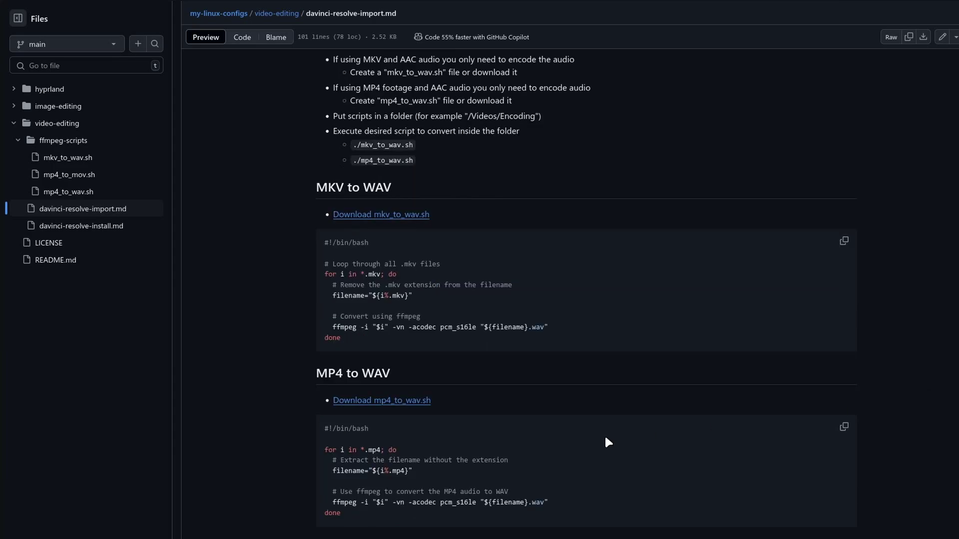
left_click(843, 428)
scroll(337, 187, "up", 2)
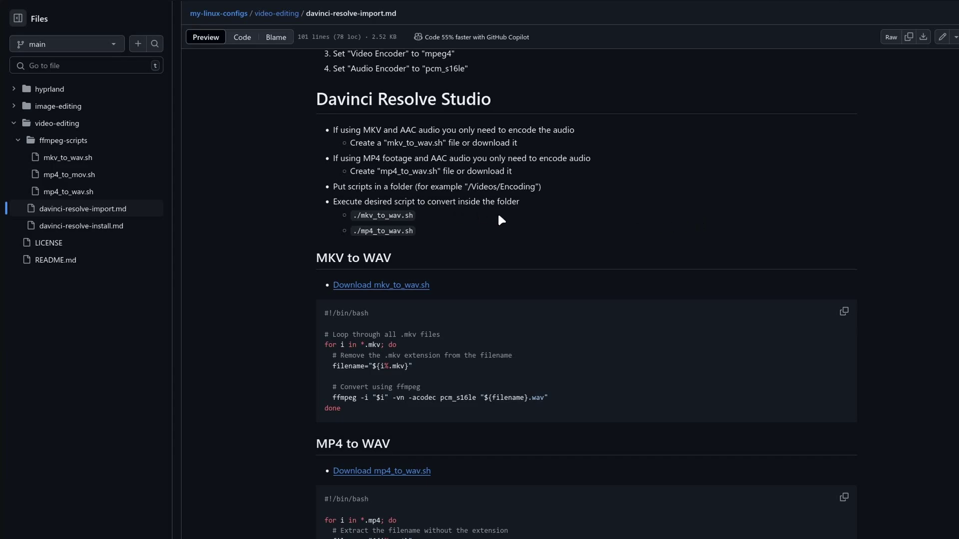
scroll(417, 232, "down", 3)
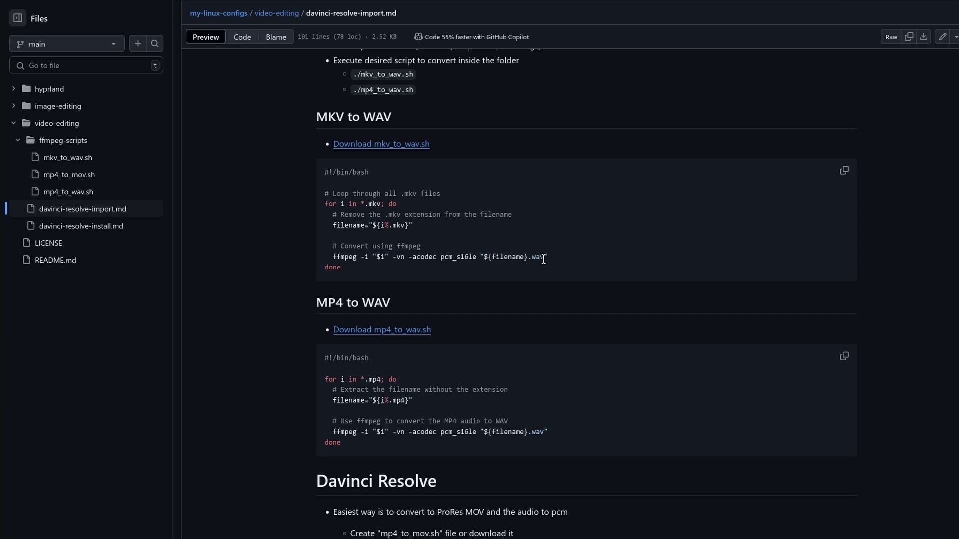
scroll(542, 257, "down", 1)
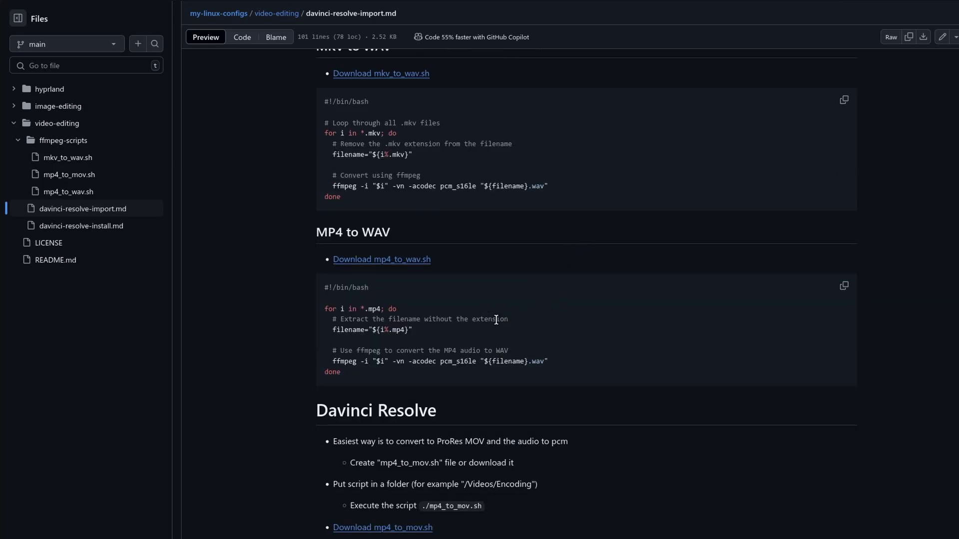
scroll(422, 314, "up", 1)
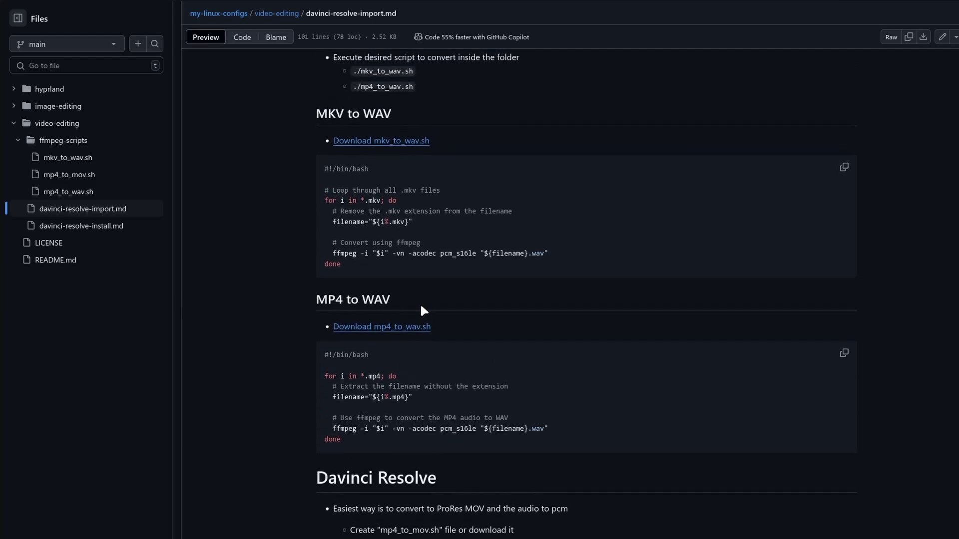
scroll(413, 386, "down", 1)
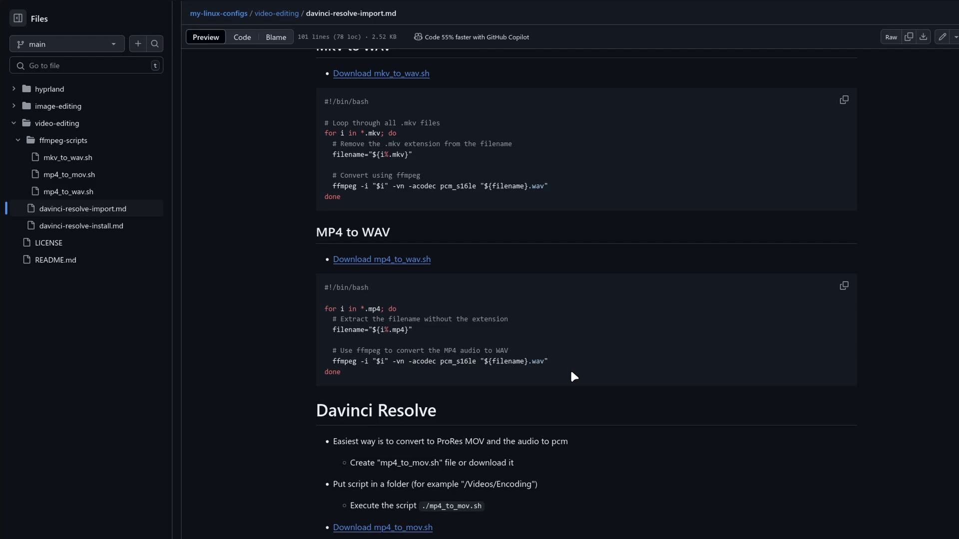
scroll(573, 376, "up", 1)
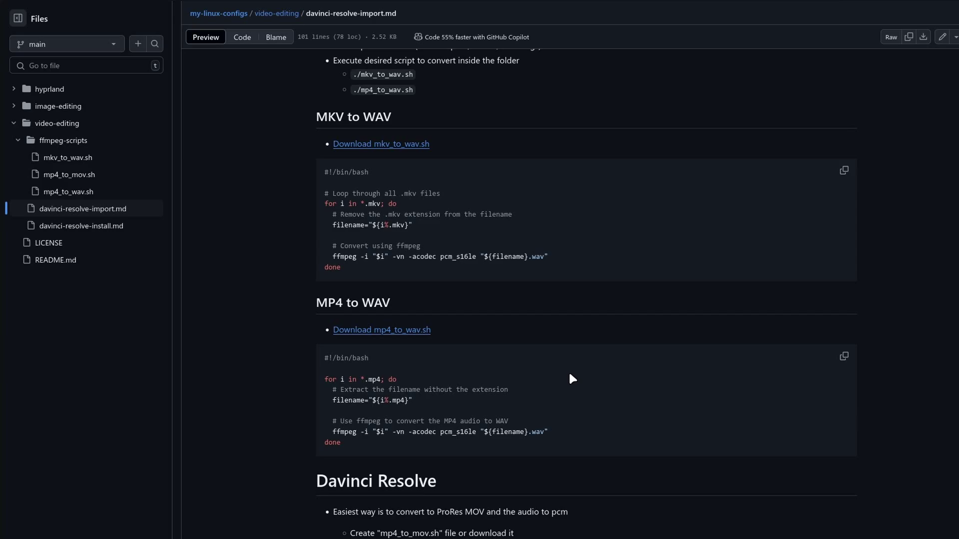
Step: Switch to the file manager showing the Videos/Encoding folder
key("super+5")
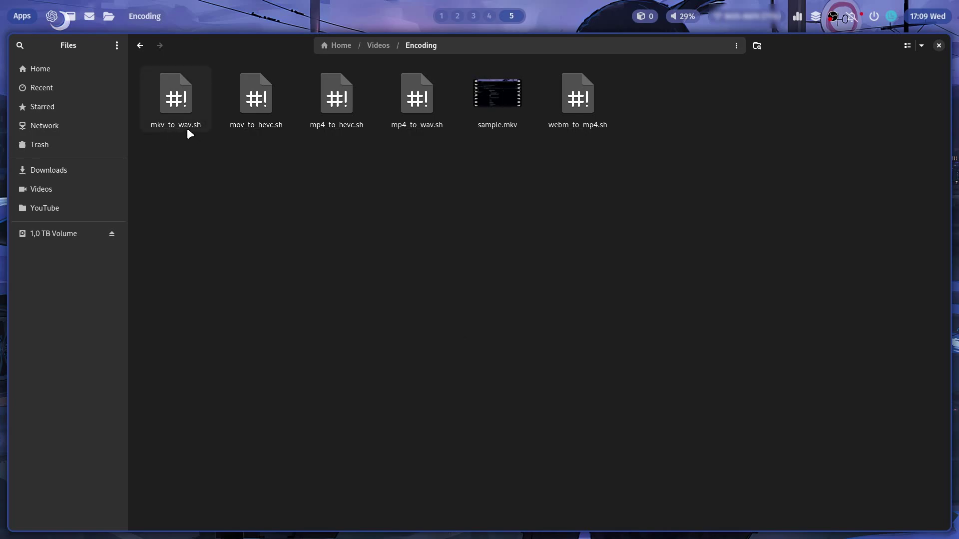
Step: Open a terminal in the Encoding folder and run ./mkv_to_wav.sh to create sample.wav
right_click(478, 255)
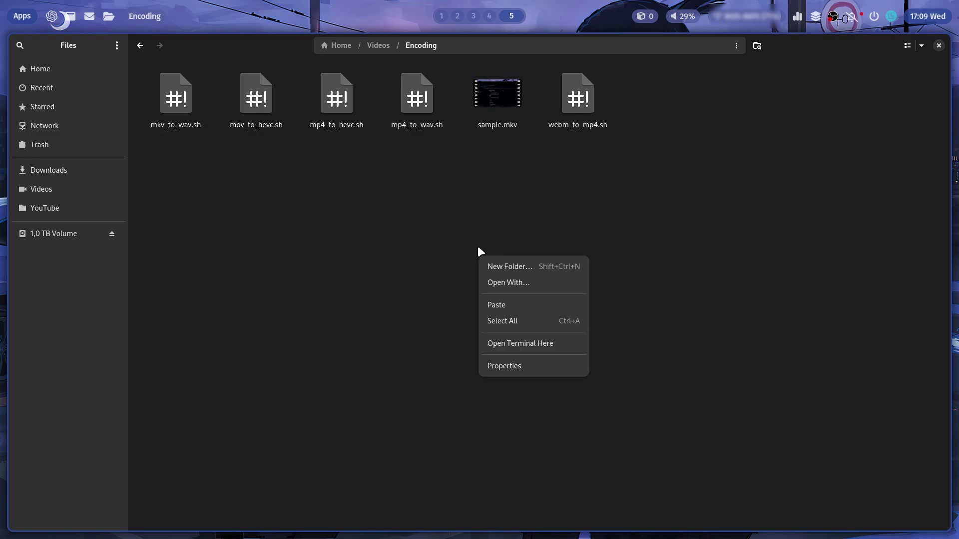
left_click(525, 343)
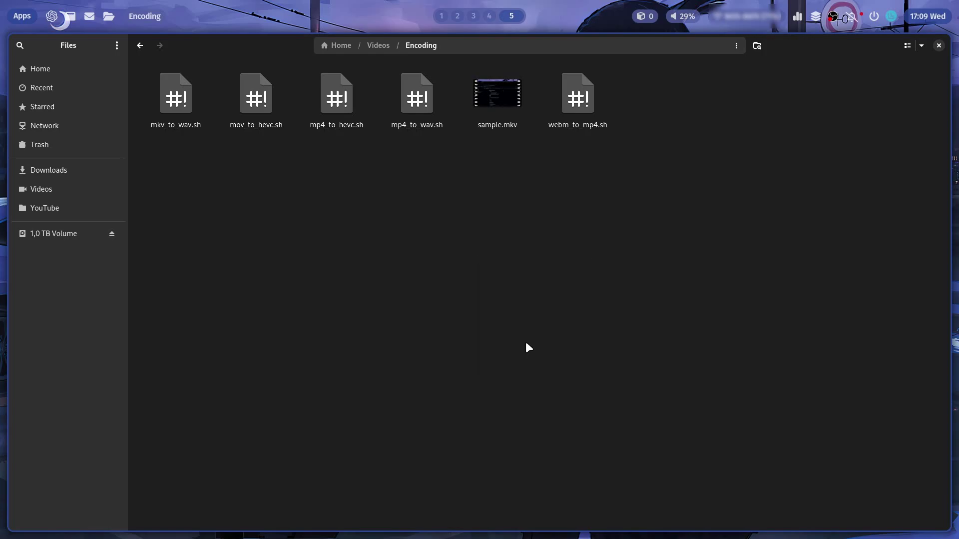
type("./m")
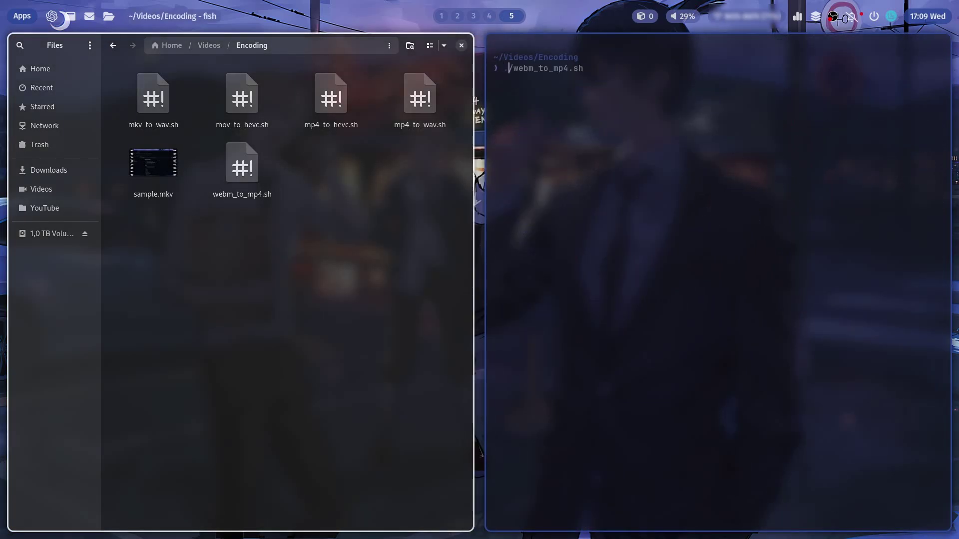
type("kv")
key("Tab")
key("Return")
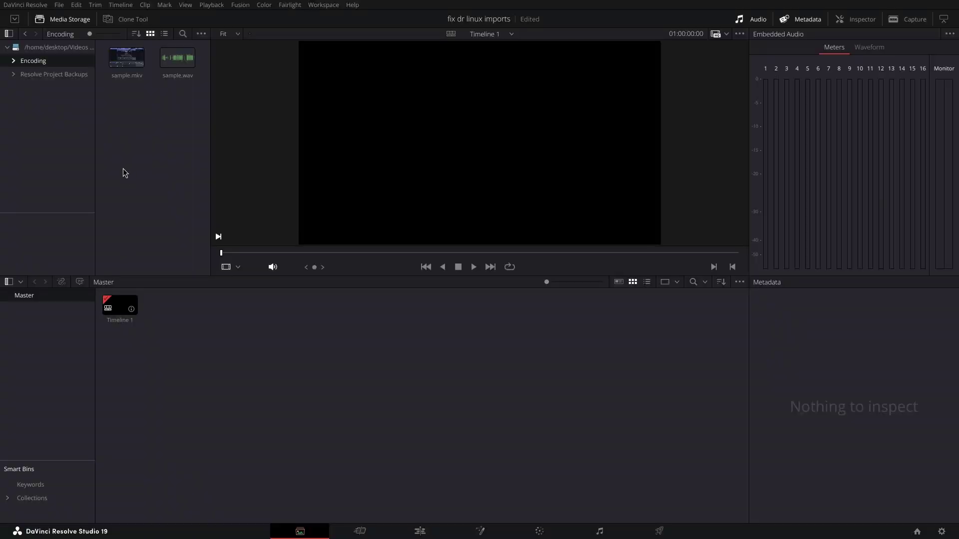
Step: Import sample.mkv into the Master bin and place it at the start of Timeline 1's V1
left_click_drag(129, 61, 222, 366)
left_click(174, 309)
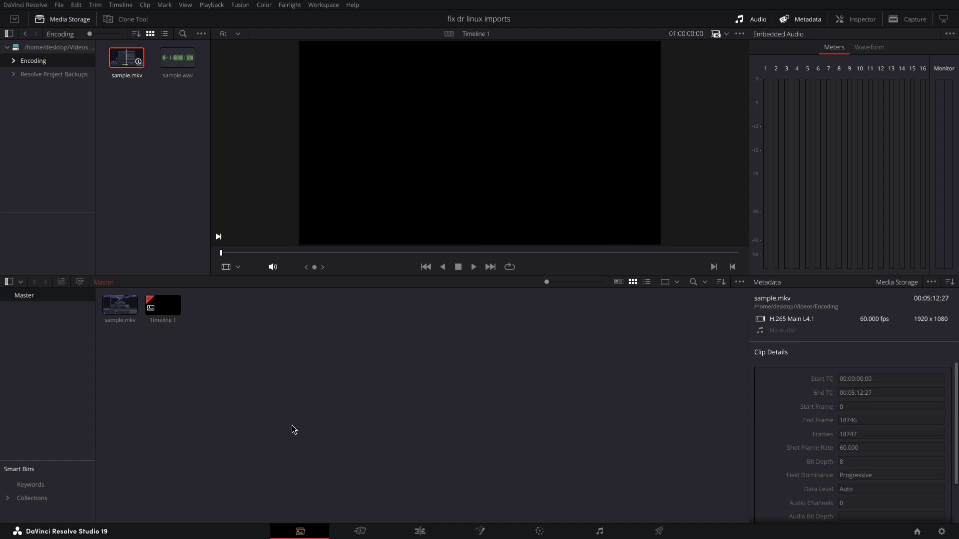
left_click(420, 531)
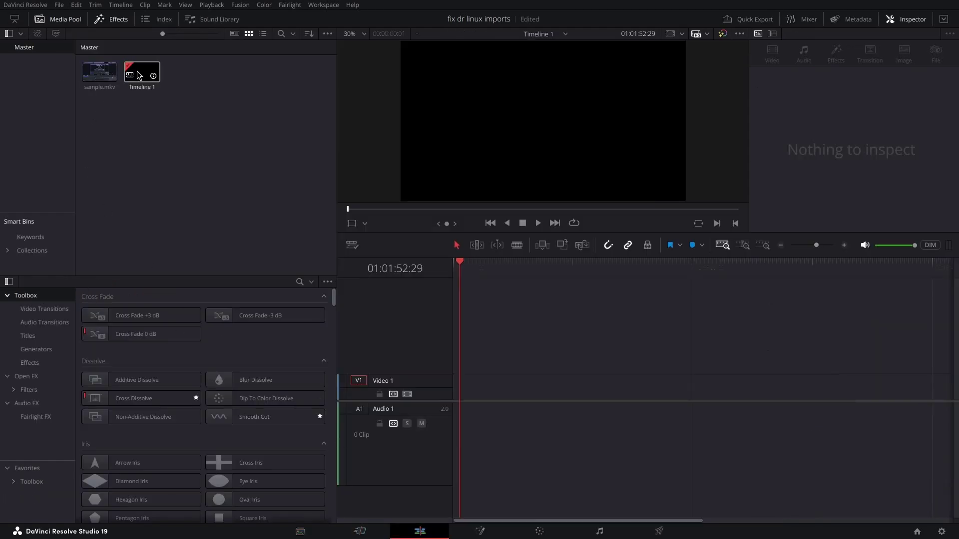
left_click_drag(99, 72, 372, 399)
left_click_drag(401, 287, 319, 278)
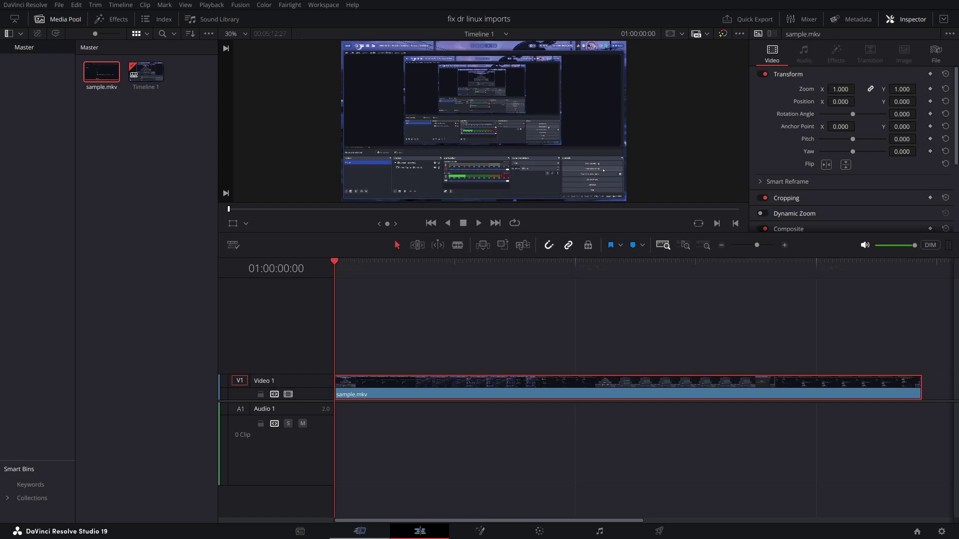
Step: Import sample.wav into the Master pool and align it on A1 with sample.mkv's start
left_click(301, 532)
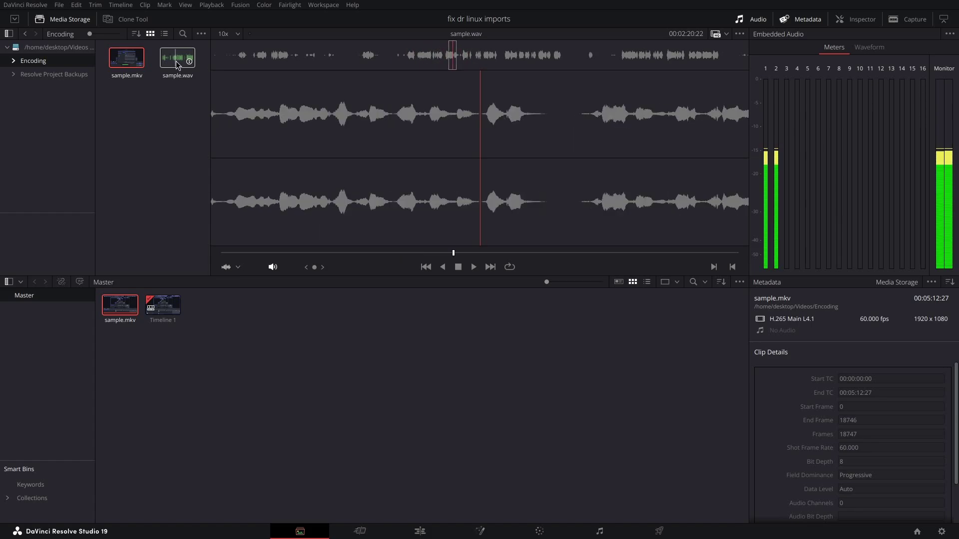
left_click_drag(177, 63, 249, 402)
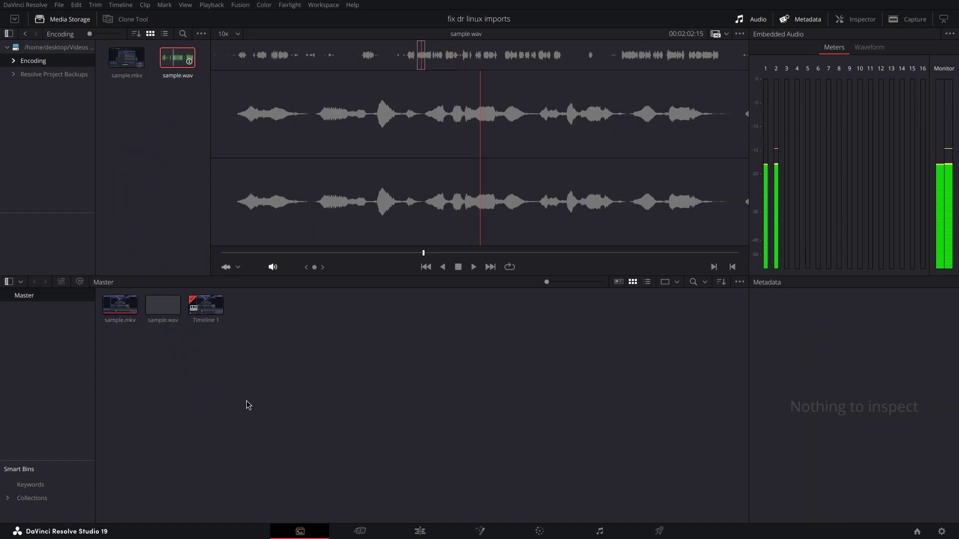
left_click(419, 531)
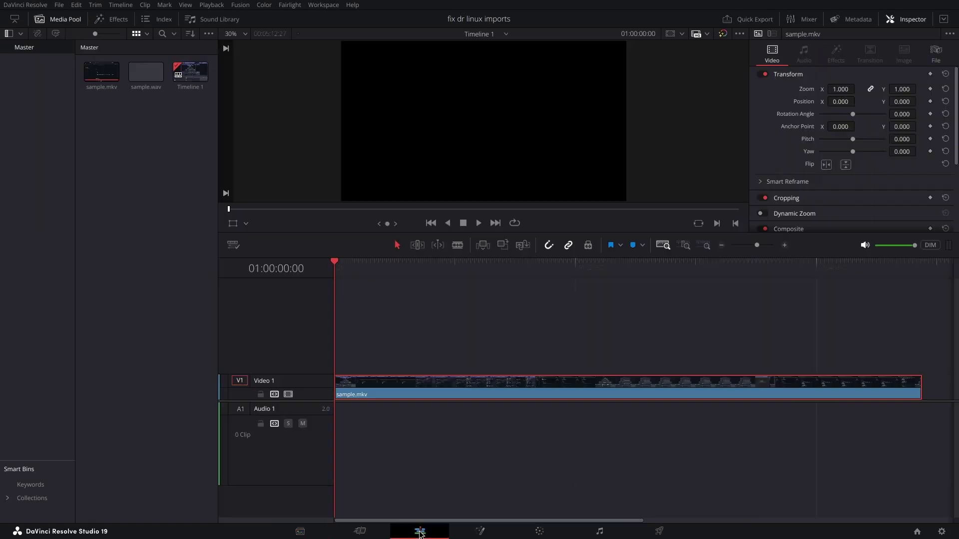
left_click_drag(135, 87, 445, 471)
left_click_drag(578, 446, 487, 452)
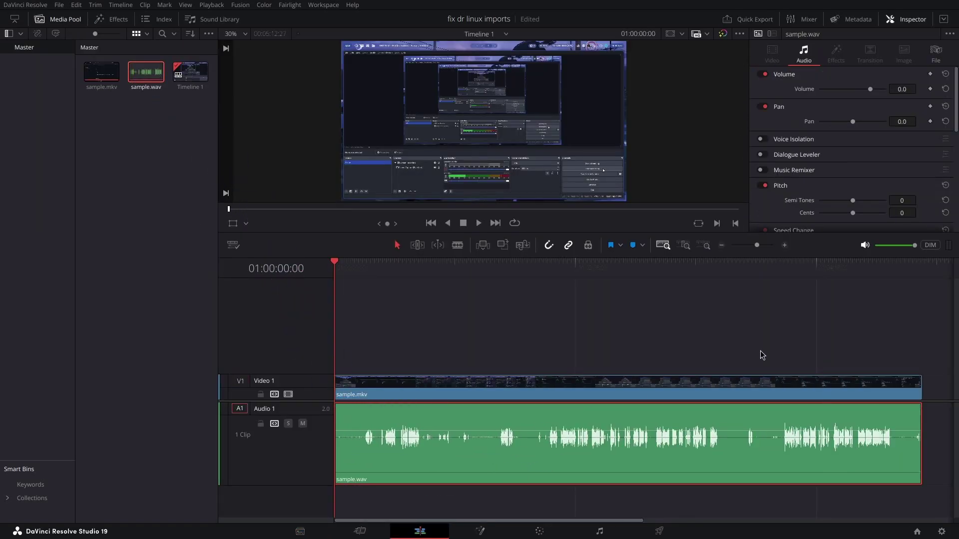
left_click(795, 289)
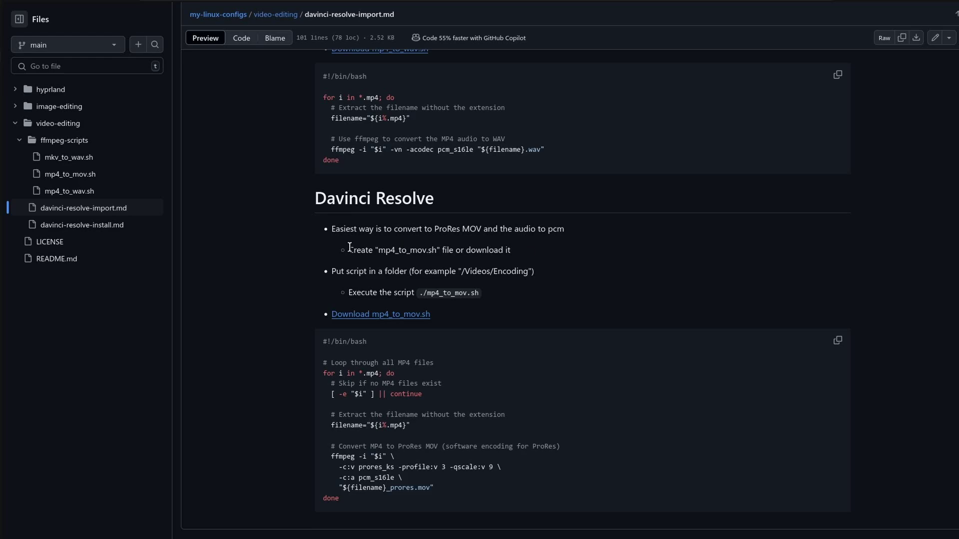
Step: Copy the mp4_to_mov.sh bash script and highlight its ./mp4_to_mov.sh run command in the guide
left_click_drag(349, 248, 432, 248)
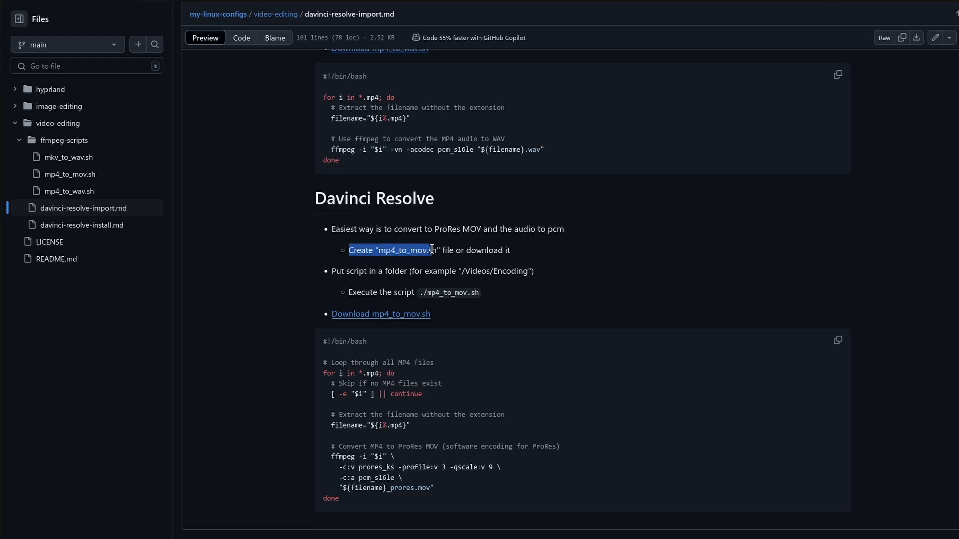
left_click(838, 341)
left_click(466, 271)
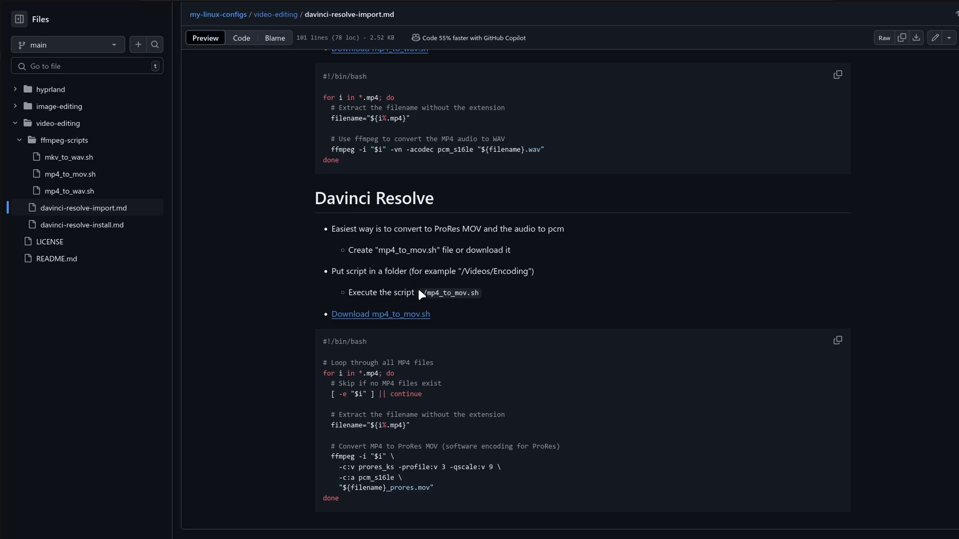
left_click_drag(420, 293, 479, 294)
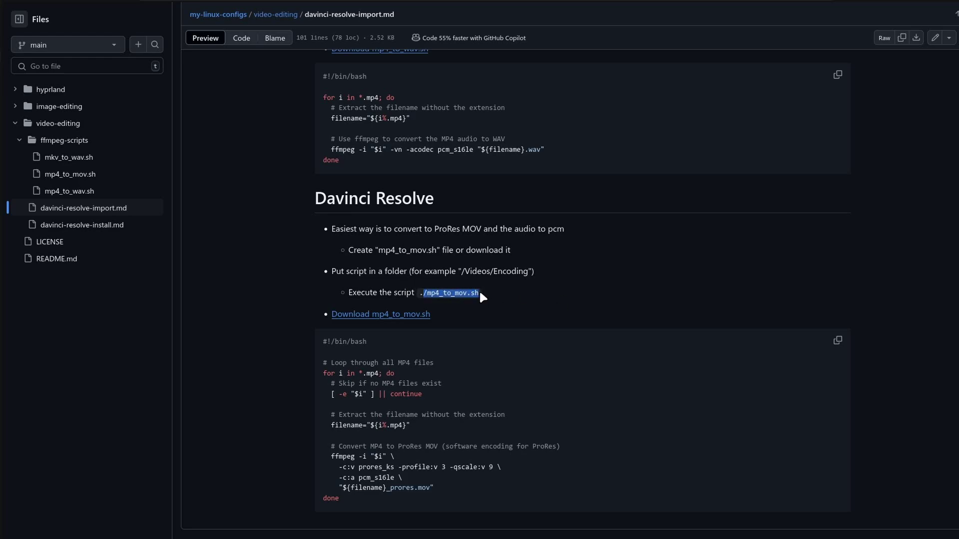
left_click(434, 294)
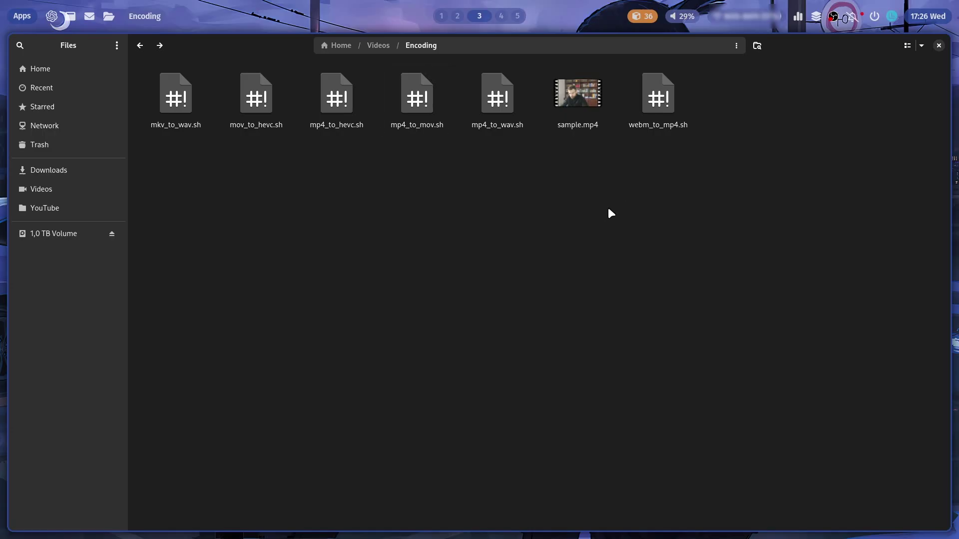
Step: Open a terminal in the Encoding folder and run ./mp4_to_mov.sh to create sample_prores.mov
right_click(567, 198)
left_click(625, 278)
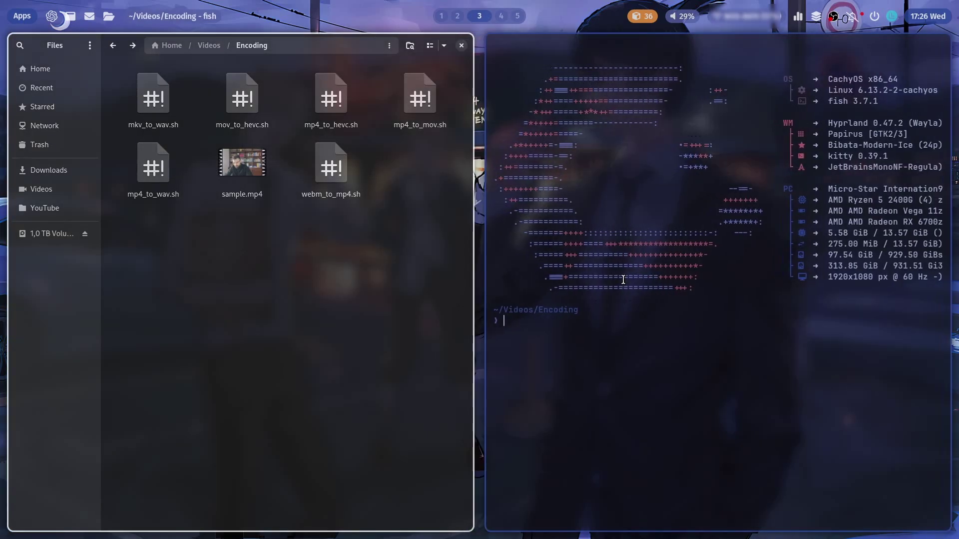
key("ctrl+l")
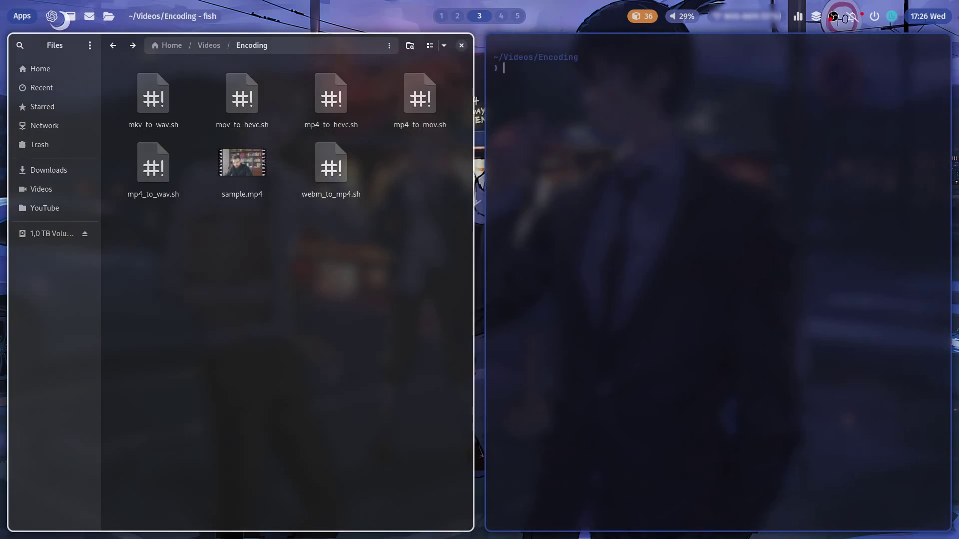
type("./mp4_to_mov.sh")
key("Return")
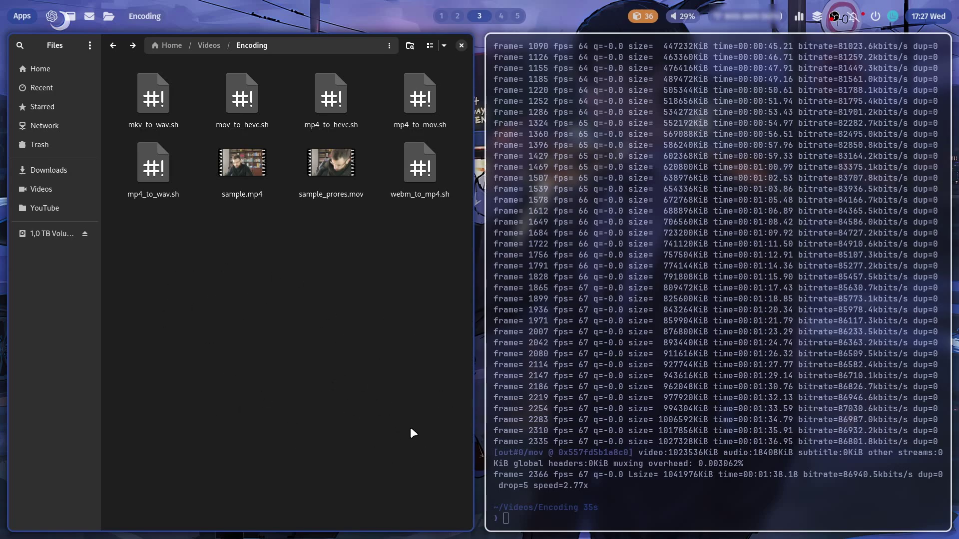
Step: Show the Properties of webm_to_mp4.sh to confirm it is executable as a program
key("End")
key("alt+Return")
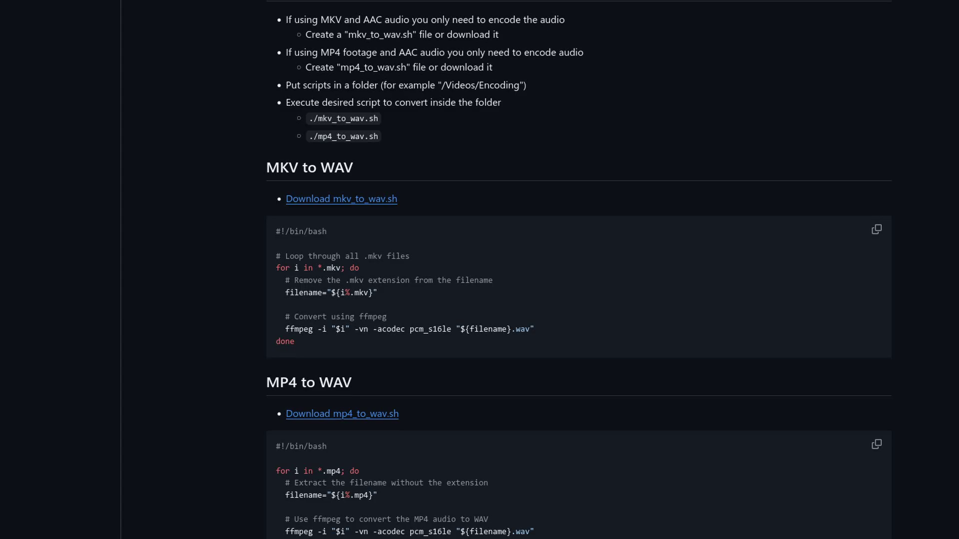
Step: Scroll the guide past MKV to WAV to the ProRes MOV and ./mp4_to_mov.sh instructions
scroll(579, 270, "down", 3)
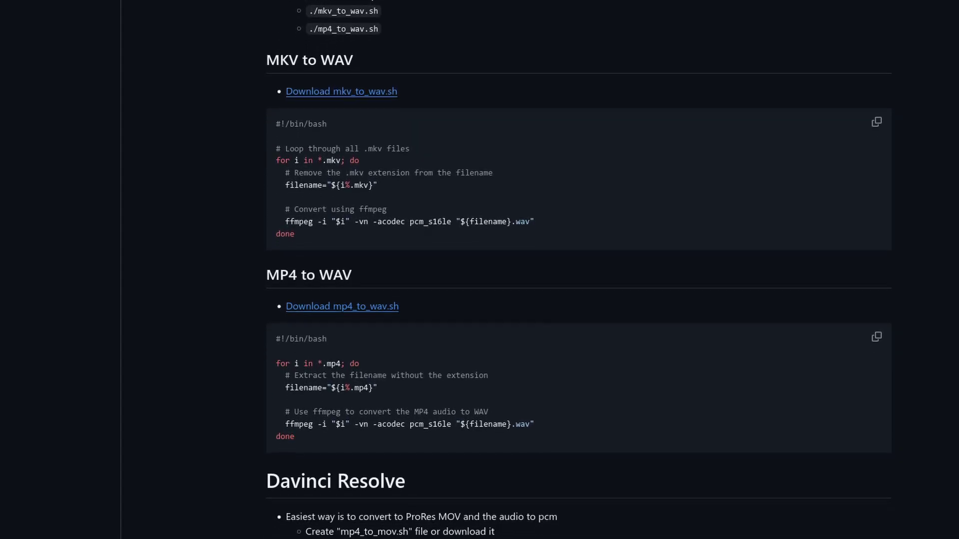
scroll(579, 270, "down", 3)
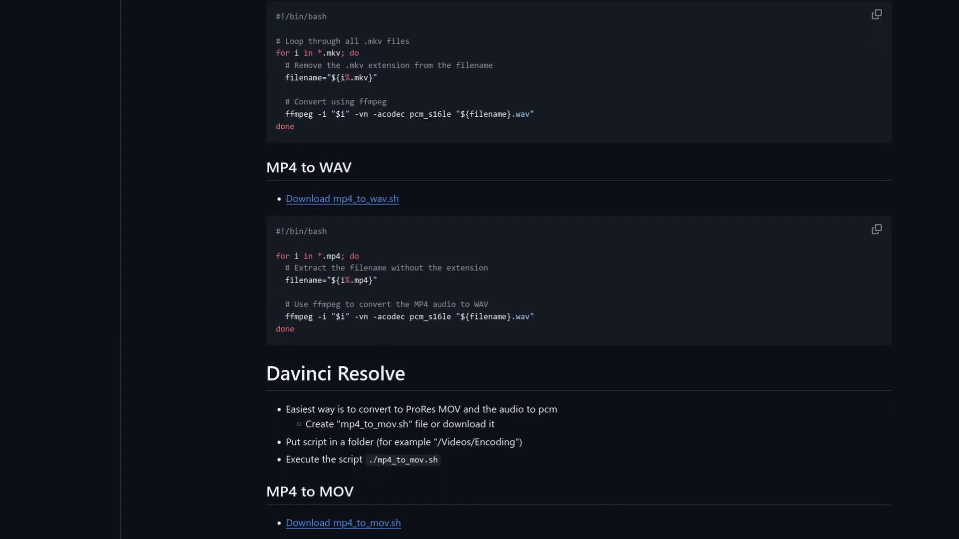
scroll(579, 270, "down", 3)
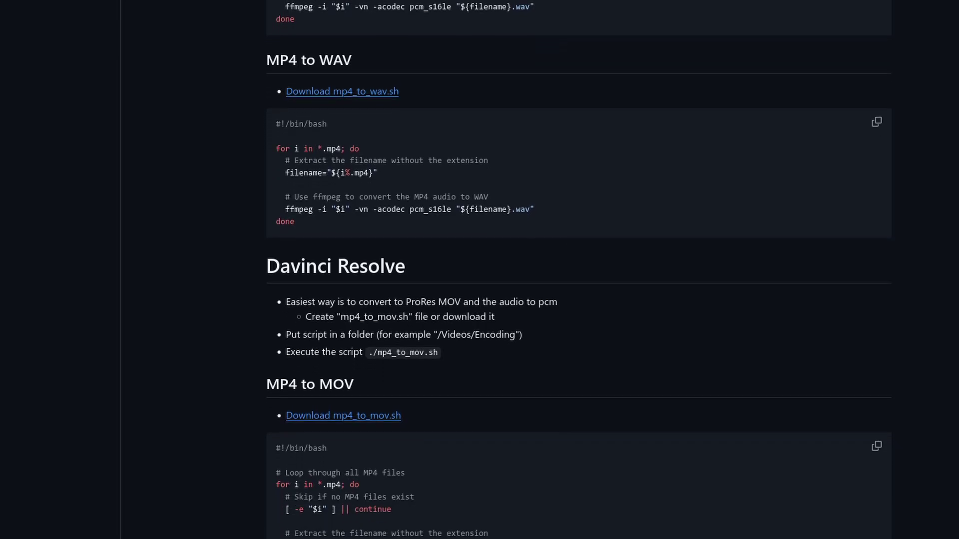